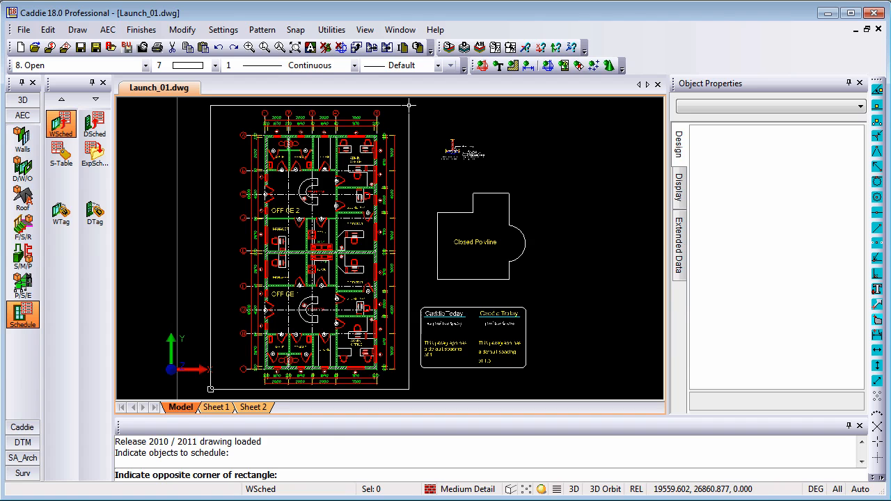
Schedule all windows of the office floor plan and place the sized window schedule table above and beside the closed polyline
{"action": "left_click", "coordinate": [410, 105]}
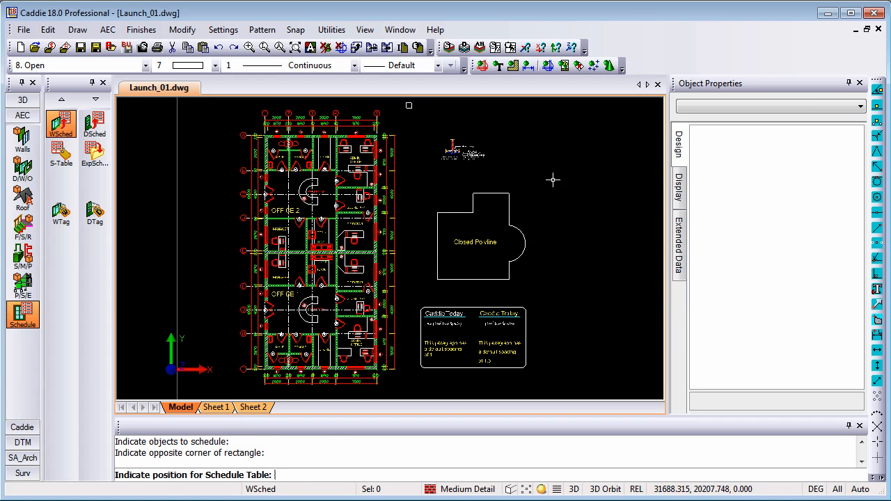
{"action": "left_click", "coordinate": [510, 106]}
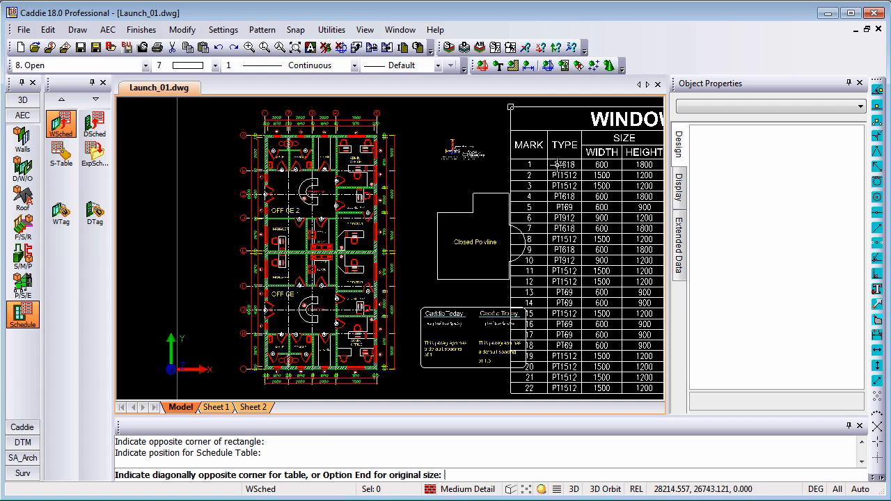
{"action": "middle_click_drag", "start_coordinate": [557, 164], "coordinate": [426, 160]}
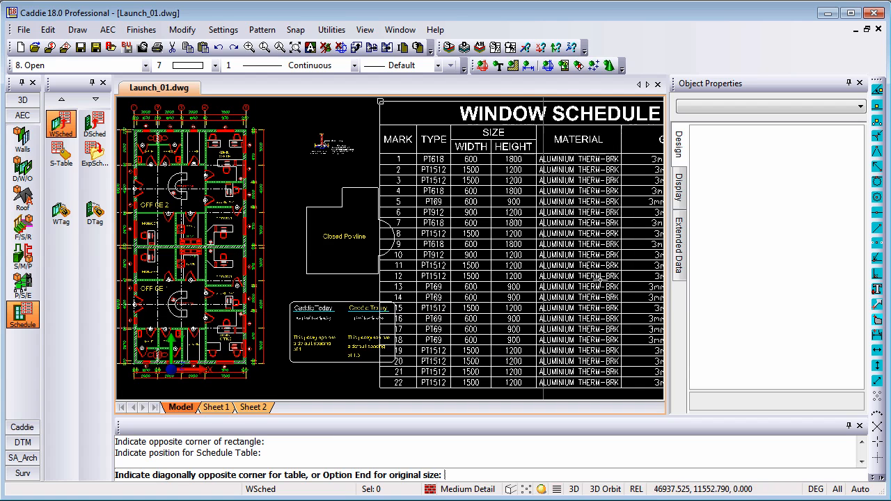
{"action": "left_click", "coordinate": [524, 216]}
{"action": "middle_click_drag", "start_coordinate": [390, 206], "coordinate": [421, 261]}
{"action": "scroll", "coordinate": [513, 195], "scroll_direction": "up", "scroll_amount": 3}
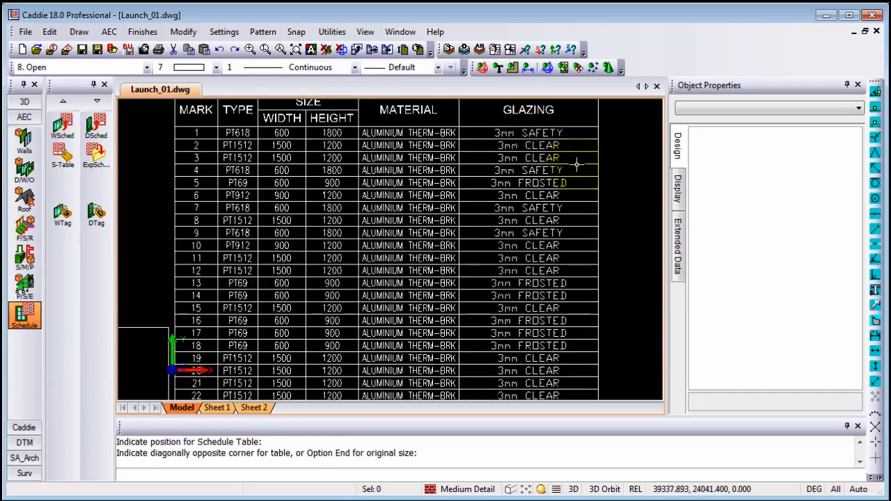
Set the width of window 16, in the outer wall of the MALE room, to 1111
{"action": "scroll", "coordinate": [748, 149], "scroll_direction": "down", "scroll_amount": 3}
{"action": "mouse_move", "coordinate": [460, 191]}
{"action": "middle_mouse_down"}
{"action": "mouse_move", "coordinate": [485, 207]}
{"action": "mouse_move", "coordinate": [513, 205]}
{"action": "mouse_move", "coordinate": [484, 229]}
{"action": "middle_mouse_up"}
{"action": "scroll", "coordinate": [230, 181], "scroll_direction": "up", "scroll_amount": 5}
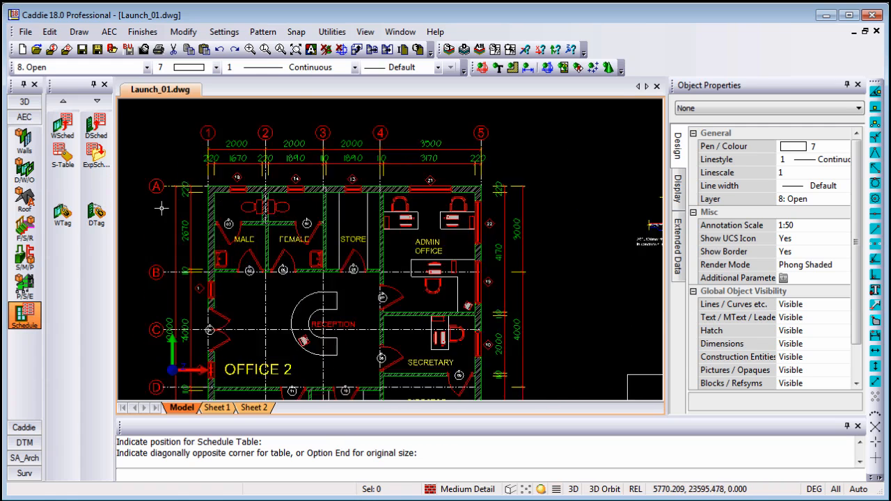
{"action": "scroll", "coordinate": [230, 181], "scroll_direction": "up", "scroll_amount": 2}
{"action": "left_click", "coordinate": [353, 163]}
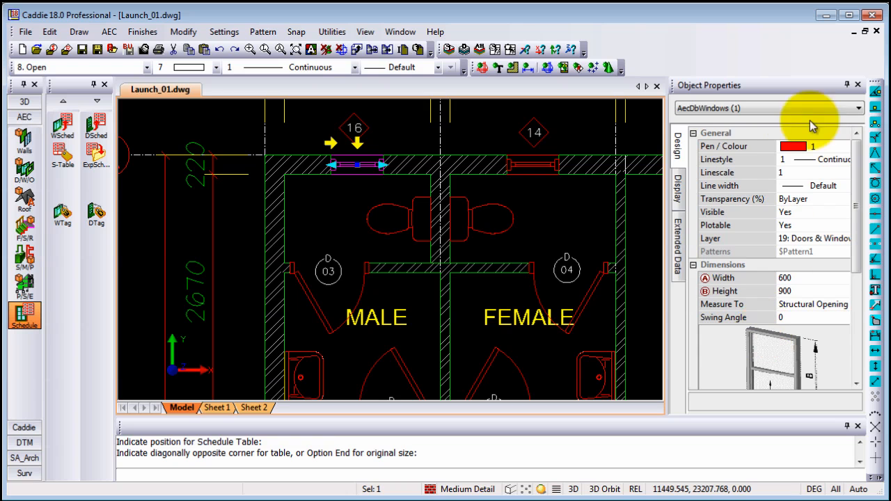
{"action": "left_click", "coordinate": [814, 279]}
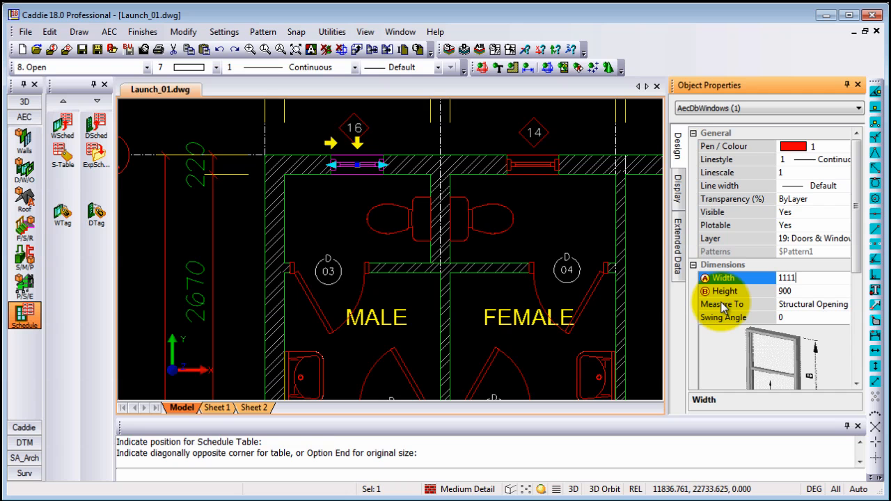
{"action": "scroll", "coordinate": [447, 234], "scroll_direction": "down", "scroll_amount": 4}
{"action": "scroll", "coordinate": [243, 197], "scroll_direction": "up", "scroll_amount": 3}
{"action": "scroll", "coordinate": [265, 154], "scroll_direction": "up", "scroll_amount": 2}
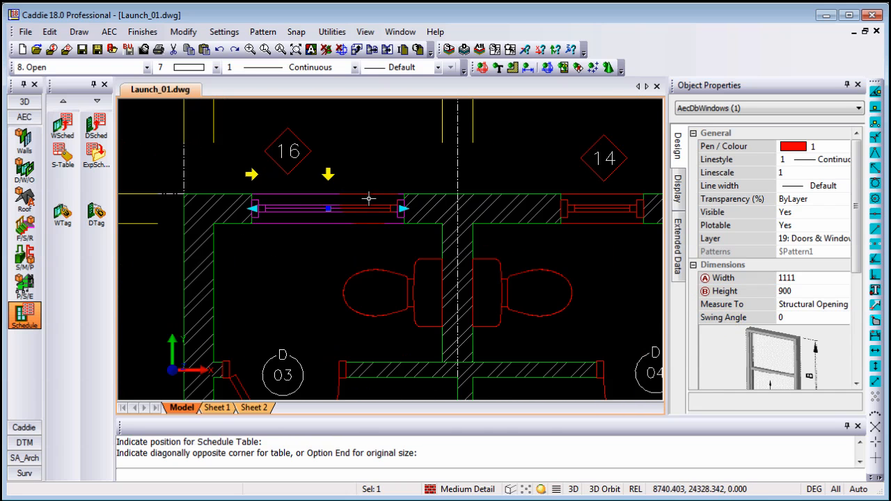
Update the window schedule table from the drawing's current window data and check the row of window 16
{"action": "scroll", "coordinate": [316, 209], "scroll_direction": "down", "scroll_amount": 4}
{"action": "scroll", "coordinate": [620, 209], "scroll_direction": "up", "scroll_amount": 3}
{"action": "middle_click_drag", "start_coordinate": [570, 215], "coordinate": [531, 282]}
{"action": "scroll", "coordinate": [531, 293], "scroll_direction": "up", "scroll_amount": 1}
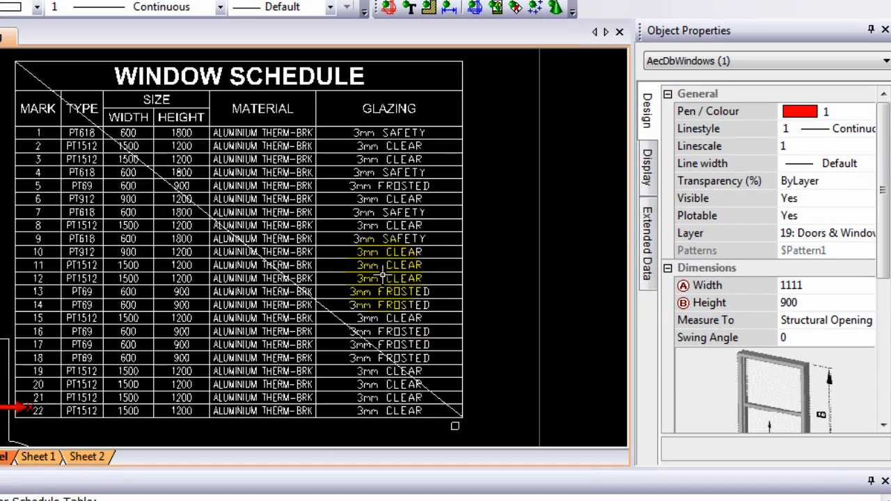
{"action": "left_click", "coordinate": [135, 152]}
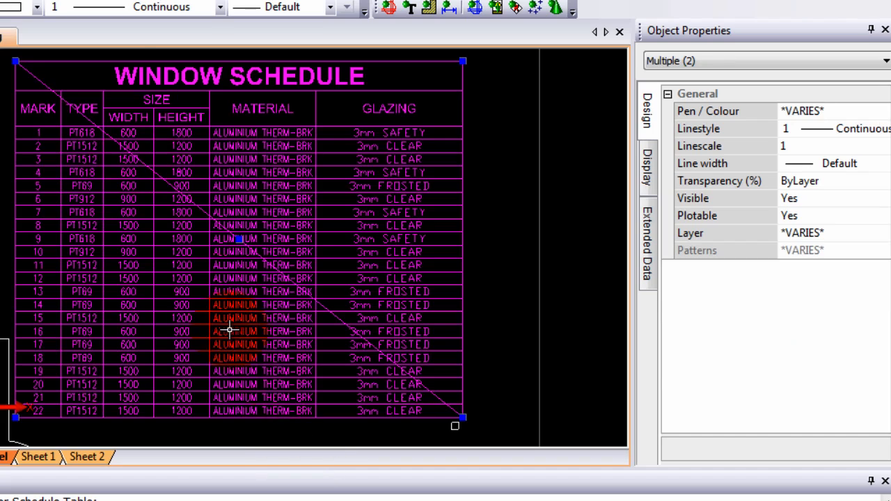
{"action": "key", "text": "Escape"}
{"action": "left_click", "coordinate": [174, 146]}
{"action": "right_click", "coordinate": [169, 135]}
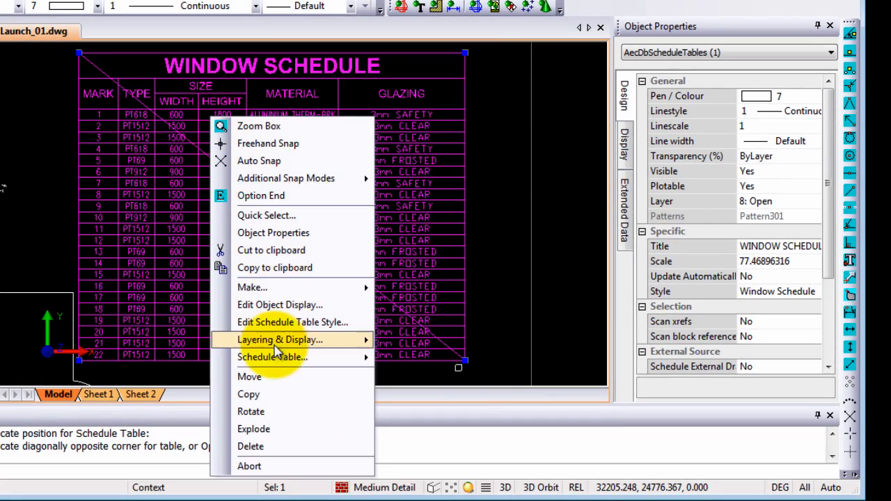
{"action": "mouse_move", "coordinate": [278, 363]}
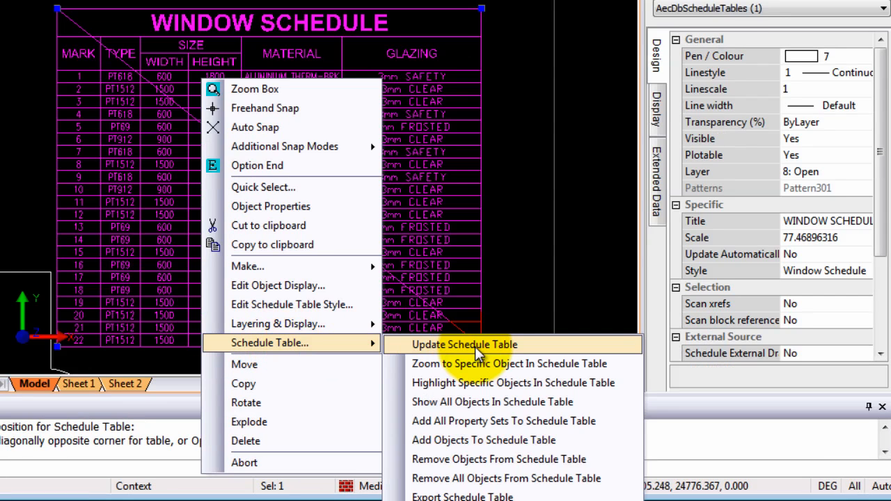
{"action": "left_click", "coordinate": [478, 346]}
{"action": "scroll", "coordinate": [119, 285], "scroll_direction": "up", "scroll_amount": 2}
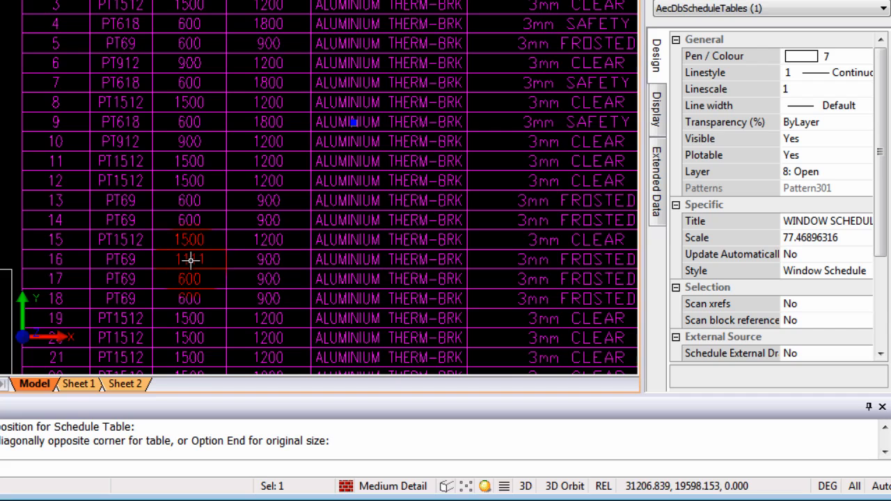
{"action": "scroll", "coordinate": [191, 260], "scroll_direction": "down", "scroll_amount": 3}
{"action": "scroll", "coordinate": [348, 235], "scroll_direction": "up", "scroll_amount": 3}
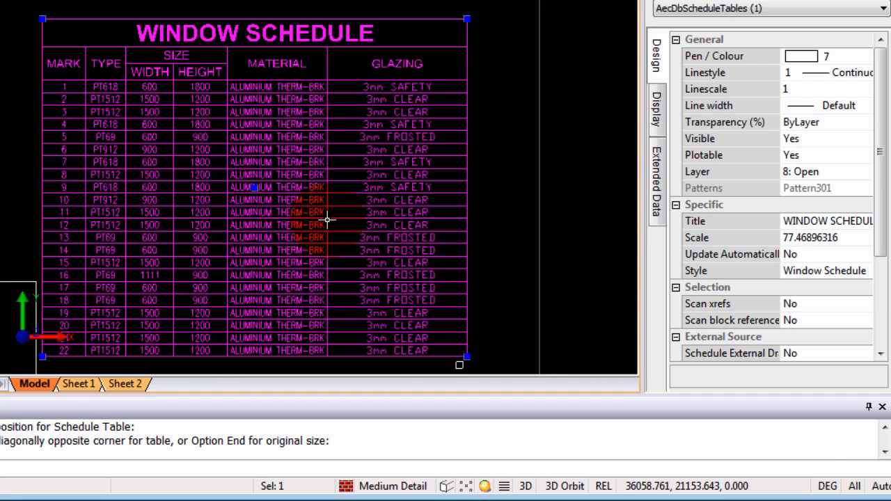
Set the window schedule table's Update Automatically property to Yes
{"action": "left_click", "coordinate": [369, 215]}
{"action": "left_click", "coordinate": [276, 99]}
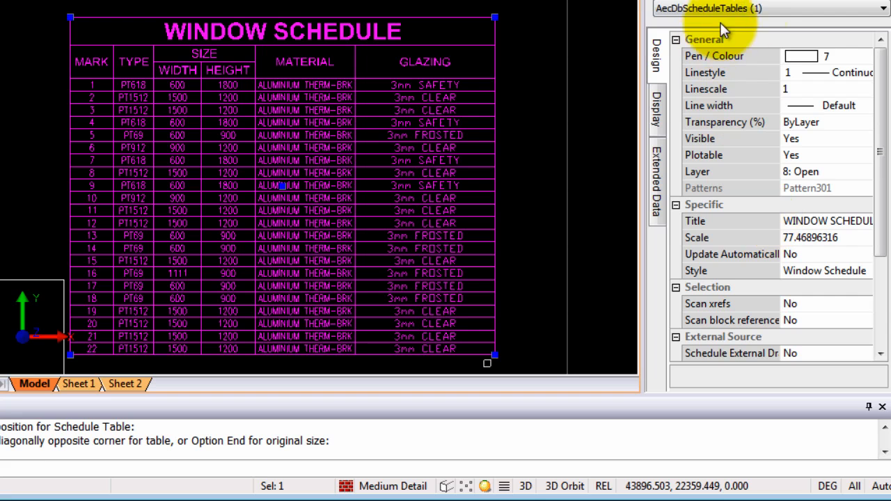
{"action": "left_click", "coordinate": [865, 222]}
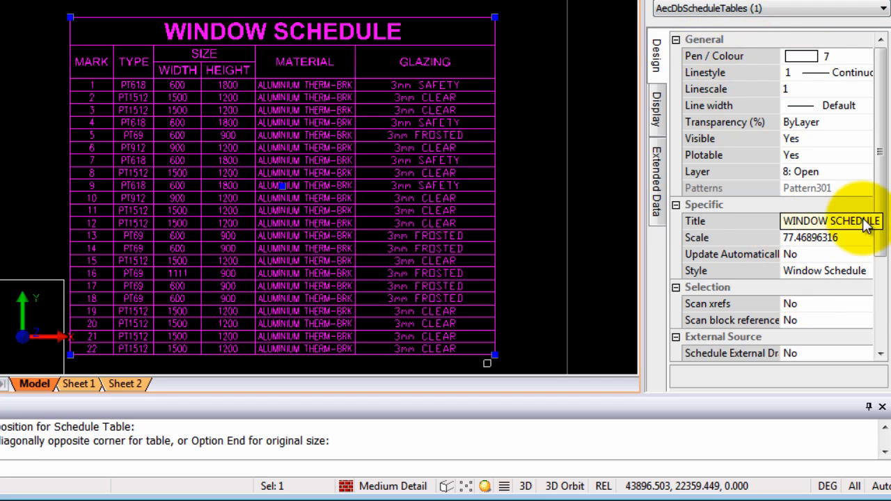
{"action": "left_click_drag", "start_coordinate": [879, 180], "coordinate": [881, 249]}
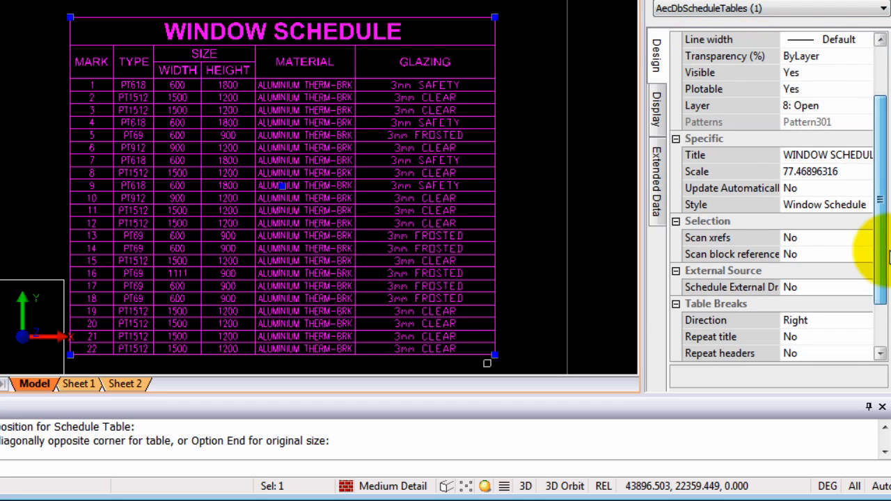
{"action": "left_click", "coordinate": [798, 193]}
{"action": "left_click", "coordinate": [795, 206]}
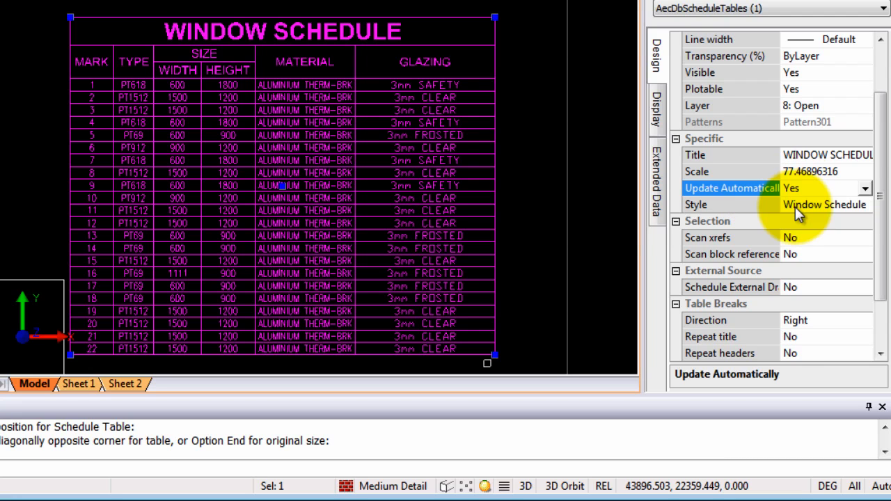
{"action": "middle_click_drag", "start_coordinate": [480, 152], "coordinate": [509, 161]}
{"action": "key", "text": "Escape"}
Examine the type, size, material and glazing columns of the window schedule
{"action": "scroll", "coordinate": [480, 156], "scroll_direction": "down", "scroll_amount": 4}
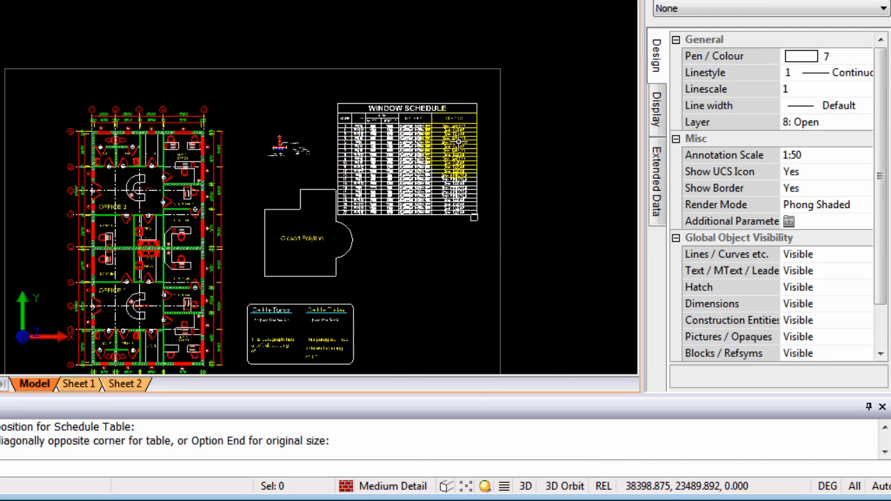
{"action": "scroll", "coordinate": [120, 207], "scroll_direction": "up", "scroll_amount": 1}
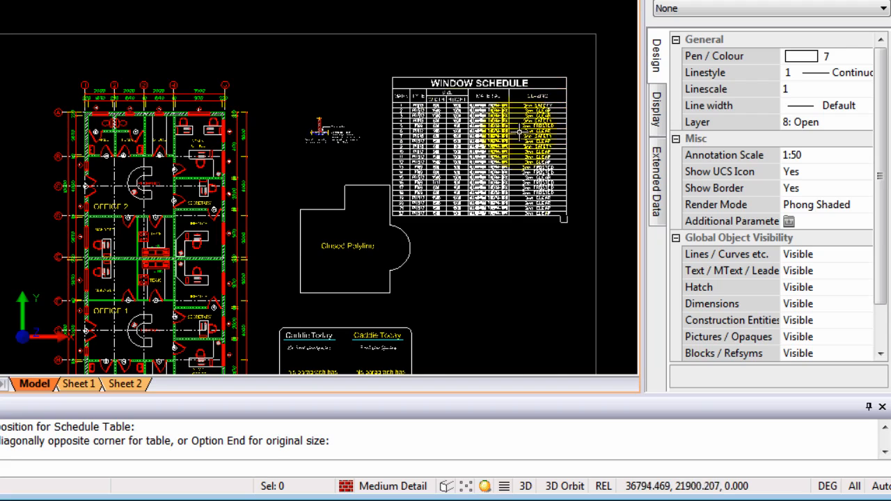
{"action": "mouse_move", "coordinate": [539, 126]}
{"action": "middle_mouse_down"}
{"action": "mouse_move", "coordinate": [529, 54]}
{"action": "mouse_move", "coordinate": [554, 84]}
{"action": "middle_mouse_up"}
{"action": "scroll", "coordinate": [530, 58], "scroll_direction": "up", "scroll_amount": 4}
{"action": "middle_click_drag", "start_coordinate": [434, 148], "coordinate": [319, 171]}
{"action": "scroll", "coordinate": [411, 151], "scroll_direction": "up", "scroll_amount": 1}
{"action": "middle_click_drag", "start_coordinate": [328, 109], "coordinate": [347, 154]}
{"action": "scroll", "coordinate": [440, 140], "scroll_direction": "up", "scroll_amount": 1}
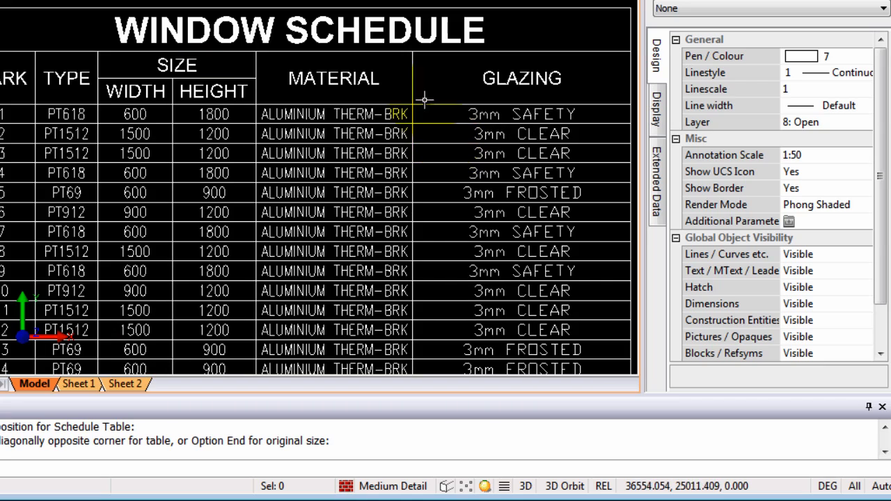
Inspect the extended data property sets of window 16 in the floor plan
{"action": "scroll", "coordinate": [500, 117], "scroll_direction": "down", "scroll_amount": 6}
{"action": "scroll", "coordinate": [81, 119], "scroll_direction": "up", "scroll_amount": 8}
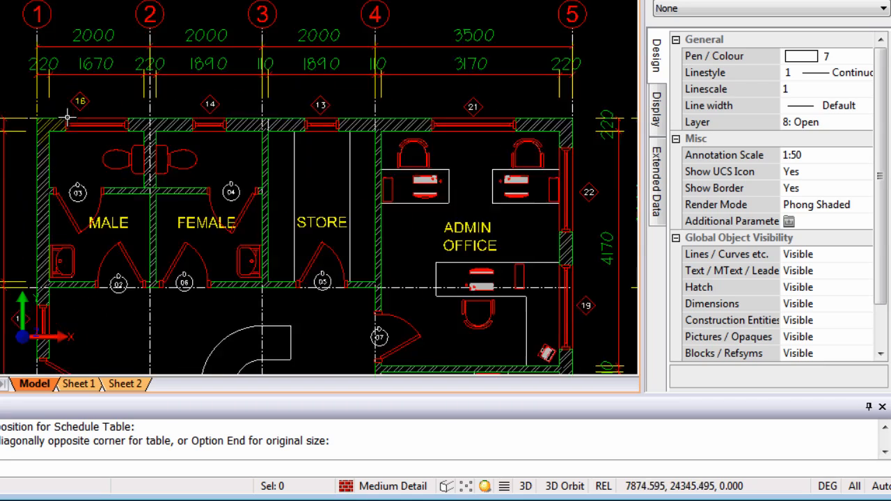
{"action": "left_click", "coordinate": [108, 131]}
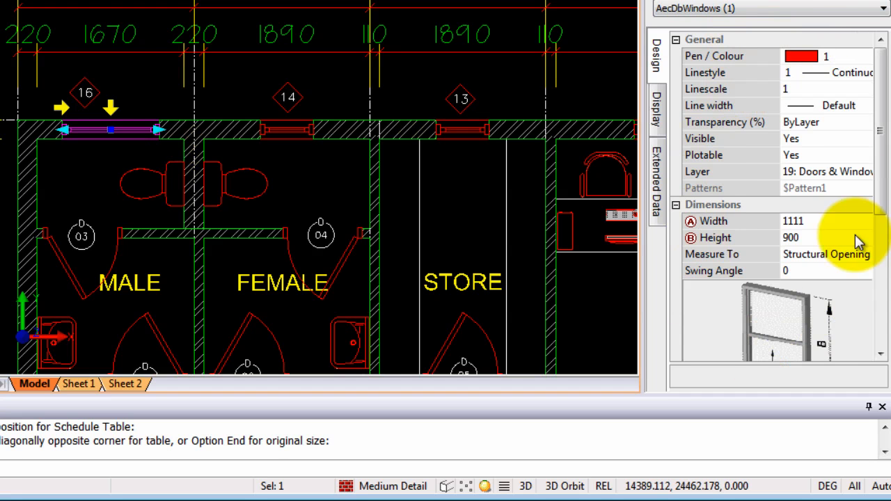
{"action": "left_click", "coordinate": [657, 177]}
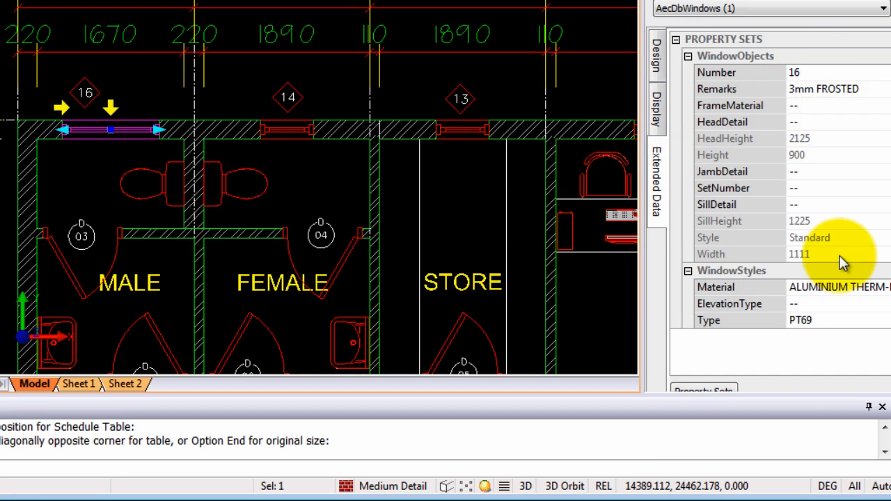
{"action": "left_click", "coordinate": [783, 300]}
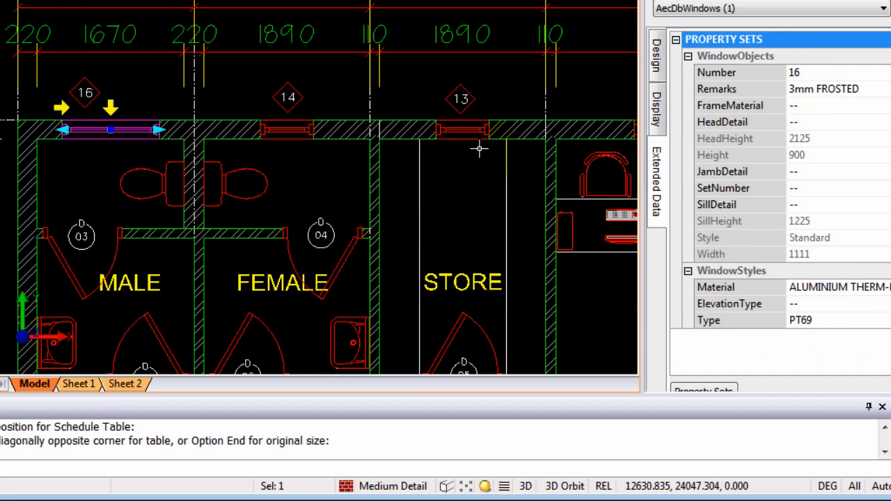
{"action": "scroll", "coordinate": [411, 153], "scroll_direction": "down", "scroll_amount": 1}
{"action": "key", "text": "Escape"}
Start a new schedule table with the Zoning style for the site plan of numbered lots
{"action": "scroll", "coordinate": [264, 135], "scroll_direction": "down", "scroll_amount": 5}
{"action": "scroll", "coordinate": [302, 171], "scroll_direction": "down", "scroll_amount": 1}
{"action": "middle_click_drag", "start_coordinate": [302, 171], "coordinate": [302, 76]}
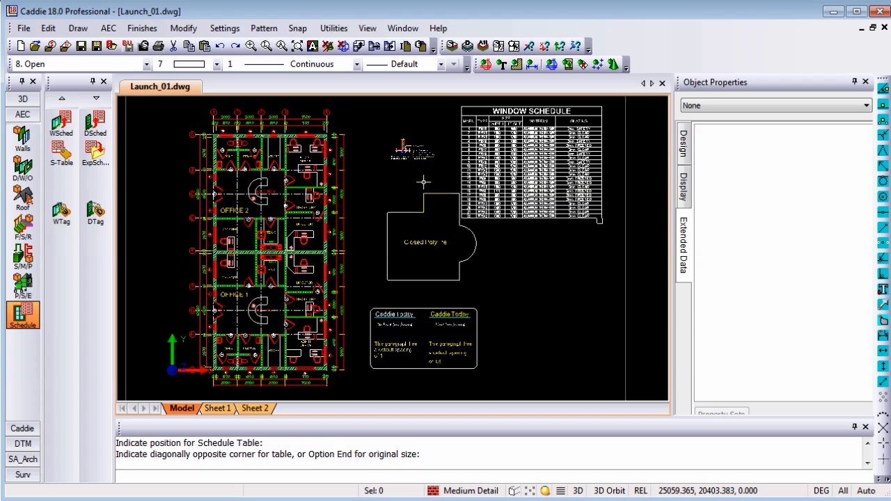
{"action": "scroll", "coordinate": [352, 216], "scroll_direction": "down", "scroll_amount": 7}
{"action": "middle_click_drag", "start_coordinate": [519, 228], "coordinate": [357, 251]}
{"action": "scroll", "coordinate": [268, 260], "scroll_direction": "down", "scroll_amount": 1}
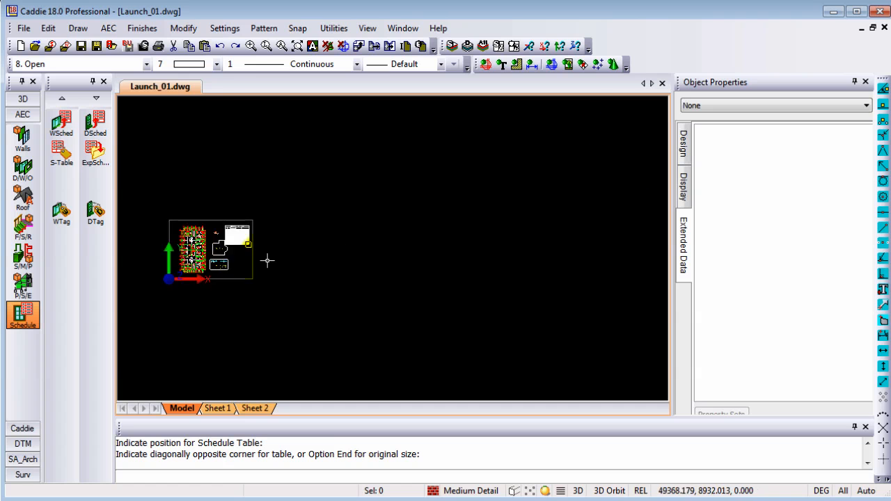
{"action": "scroll", "coordinate": [268, 260], "scroll_direction": "down", "scroll_amount": 4}
{"action": "middle_click_drag", "start_coordinate": [496, 246], "coordinate": [244, 202]}
{"action": "middle_click_drag", "start_coordinate": [350, 226], "coordinate": [408, 241]}
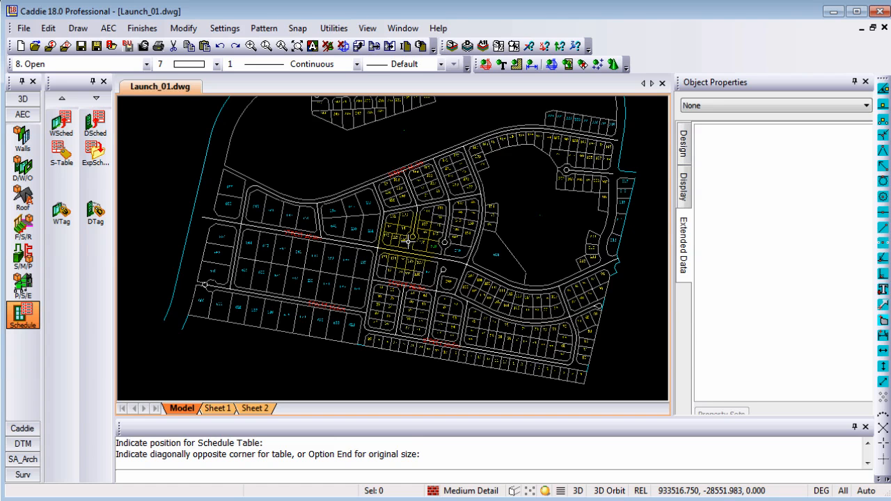
{"action": "left_click", "coordinate": [64, 153]}
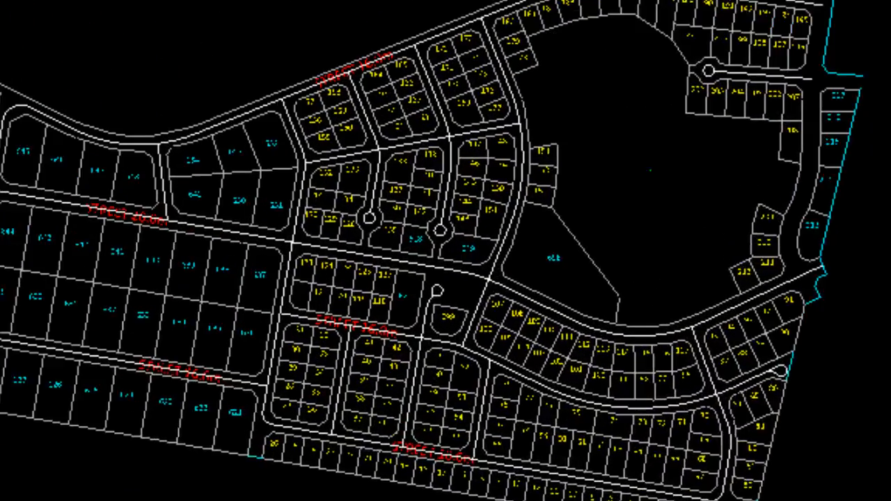
{"action": "left_click", "coordinate": [66, 155]}
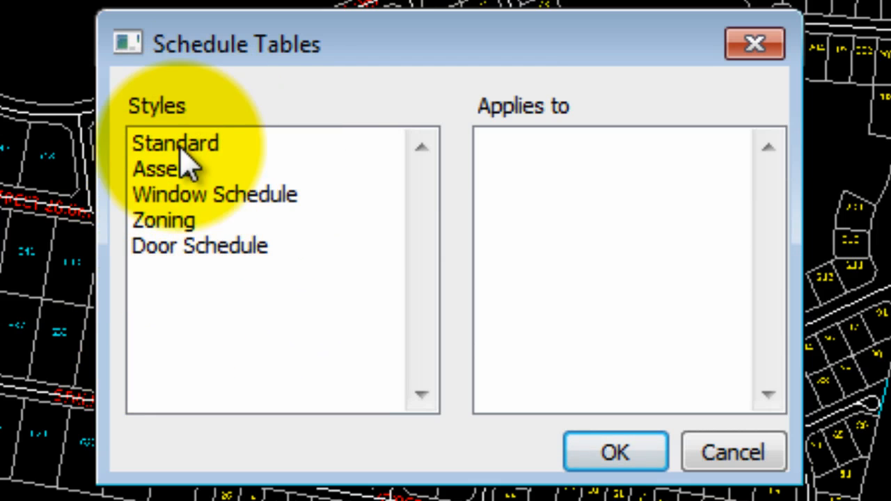
{"action": "left_click", "coordinate": [180, 220]}
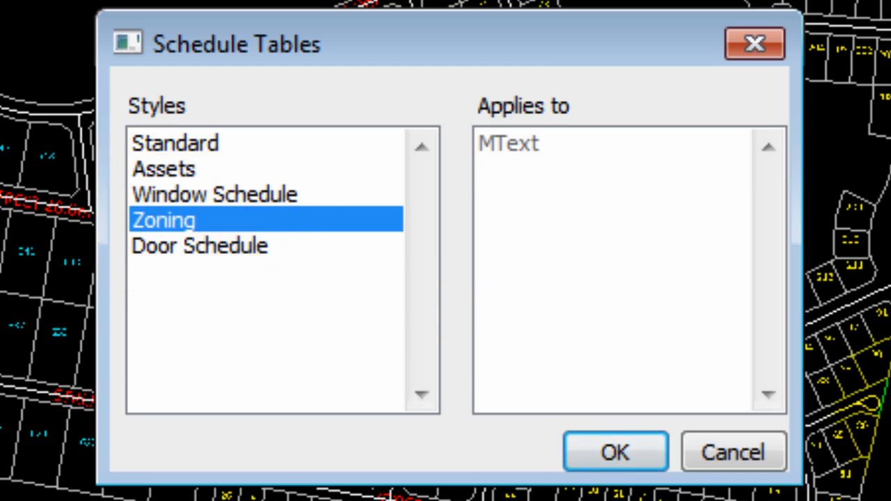
{"action": "left_click", "coordinate": [616, 452]}
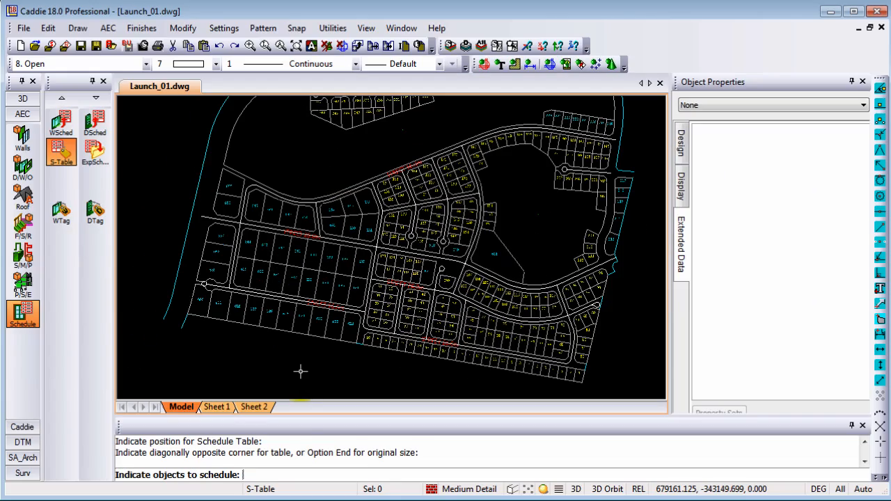
Window-select the lots in the southern central part of the site plan and place their zoning table in the empty space east of it
{"action": "left_click", "coordinate": [300, 371]}
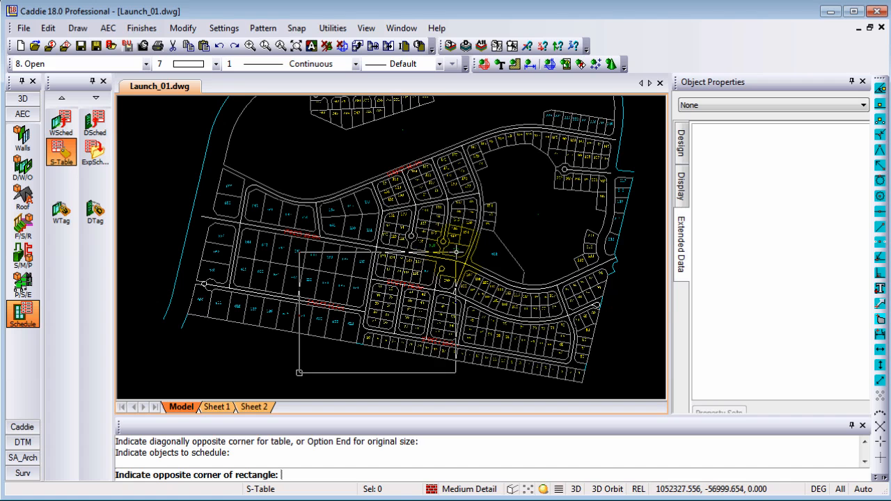
{"action": "left_click", "coordinate": [458, 252]}
{"action": "middle_click_drag", "start_coordinate": [487, 266], "coordinate": [282, 266]}
{"action": "scroll", "coordinate": [371, 302], "scroll_direction": "down", "scroll_amount": 1}
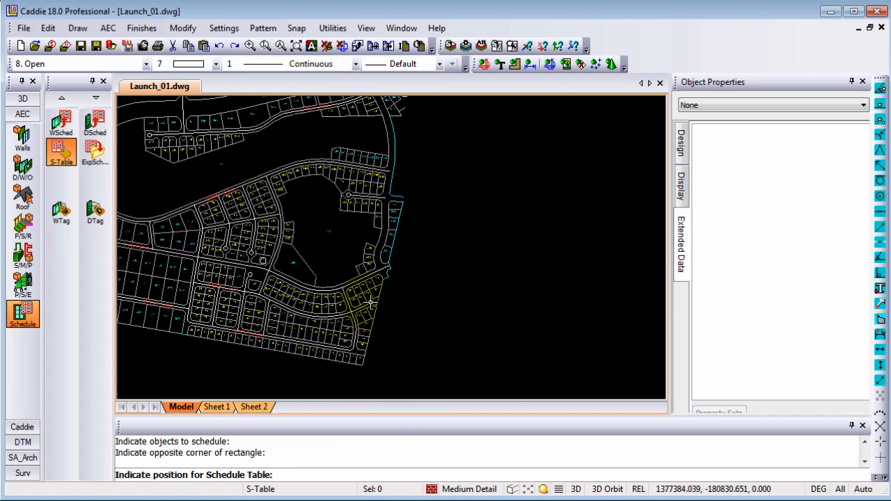
{"action": "scroll", "coordinate": [358, 290], "scroll_direction": "up", "scroll_amount": 1}
{"action": "left_click", "coordinate": [431, 146]}
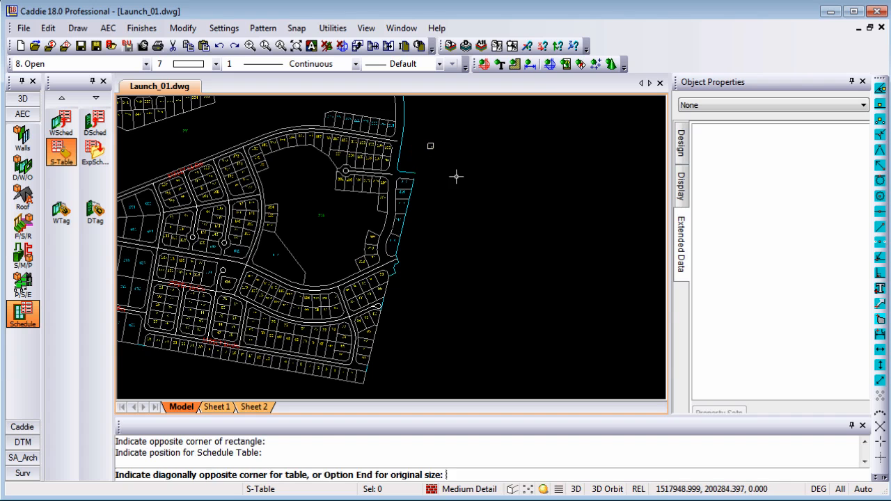
{"action": "left_click", "coordinate": [595, 310]}
Locate lot 42 in the site plan by zooming to its entry in the zoning schedule table
{"action": "scroll", "coordinate": [502, 142], "scroll_direction": "up", "scroll_amount": 3}
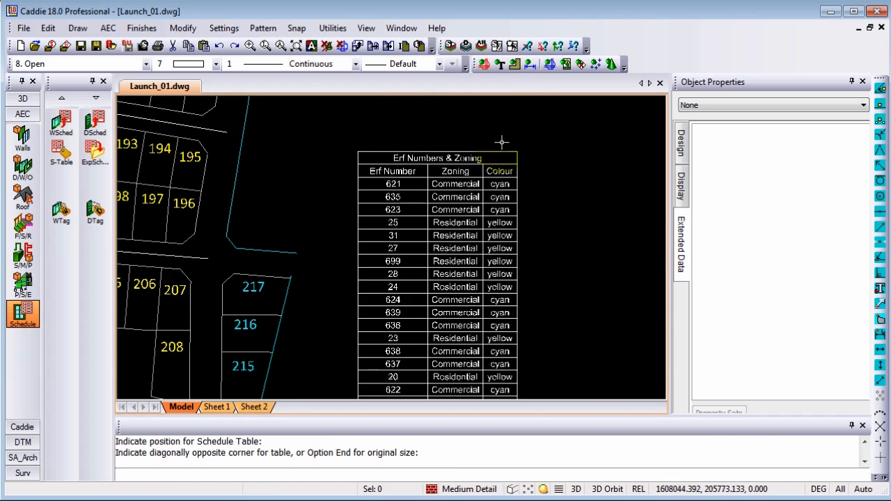
{"action": "scroll", "coordinate": [477, 151], "scroll_direction": "up", "scroll_amount": 2}
{"action": "scroll", "coordinate": [476, 151], "scroll_direction": "down", "scroll_amount": 2}
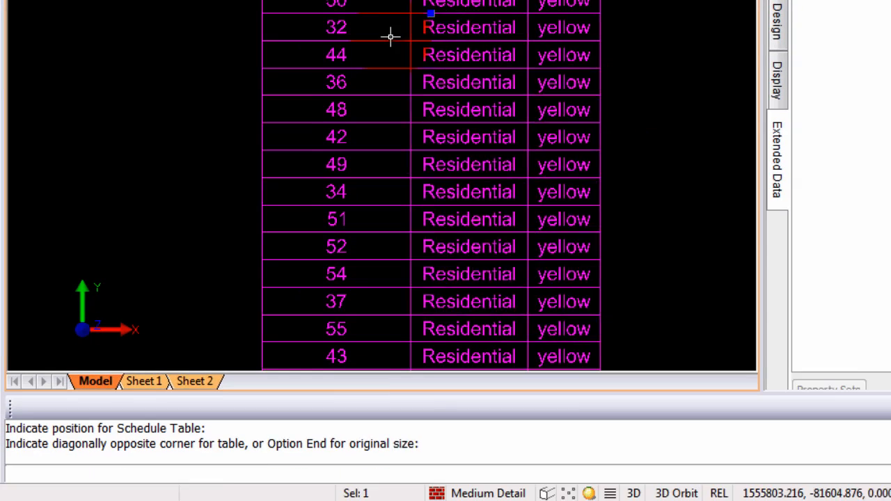
{"action": "right_click", "coordinate": [578, 55]}
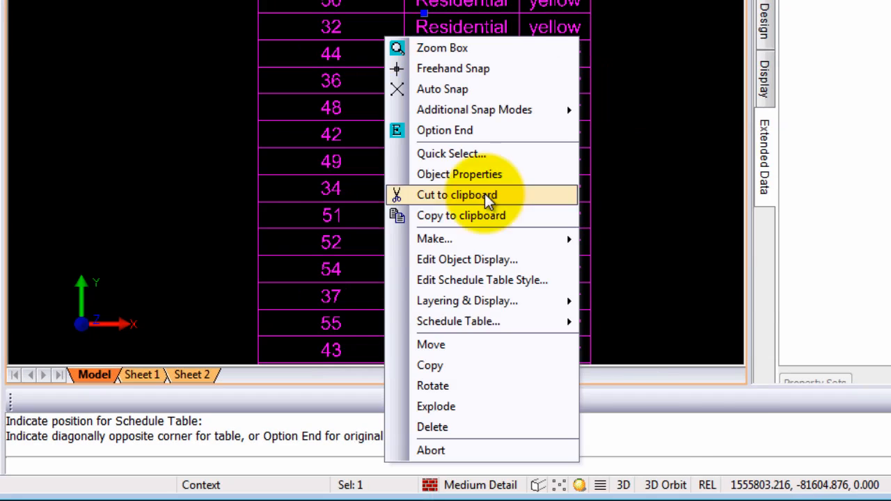
{"action": "mouse_move", "coordinate": [491, 334]}
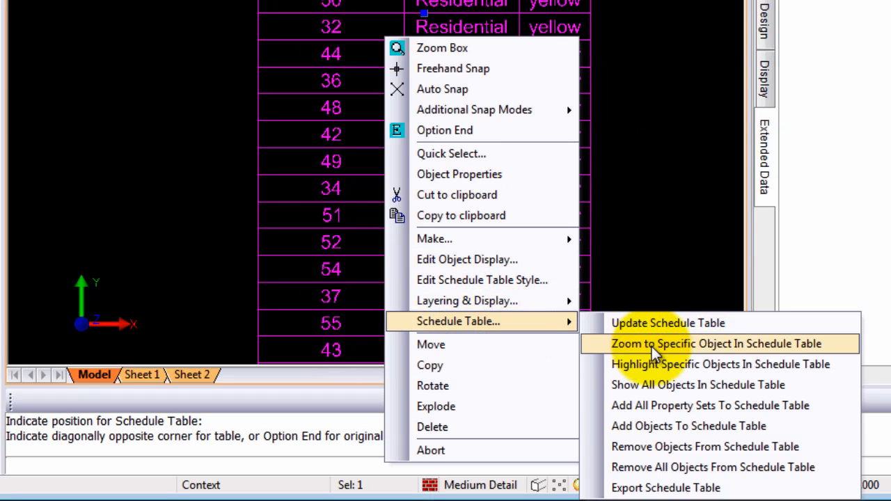
{"action": "left_click", "coordinate": [716, 351]}
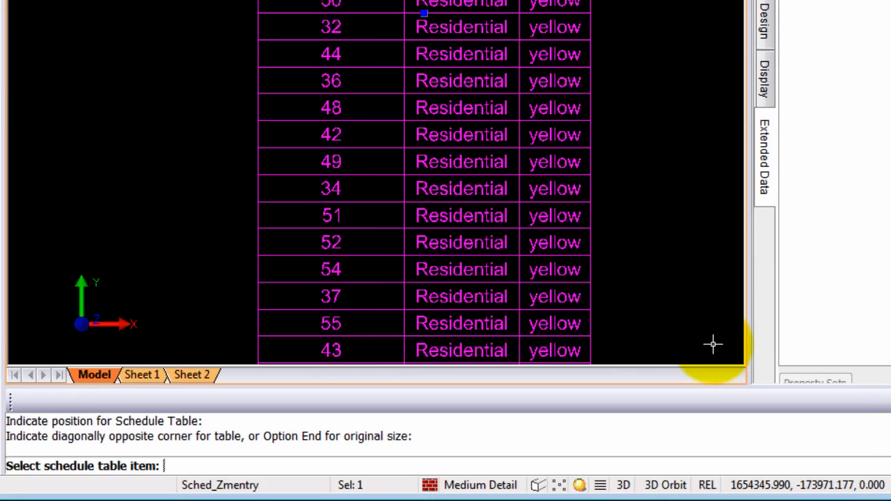
{"action": "left_click", "coordinate": [329, 134]}
{"action": "scroll", "coordinate": [332, 135], "scroll_direction": "down", "scroll_amount": 10}
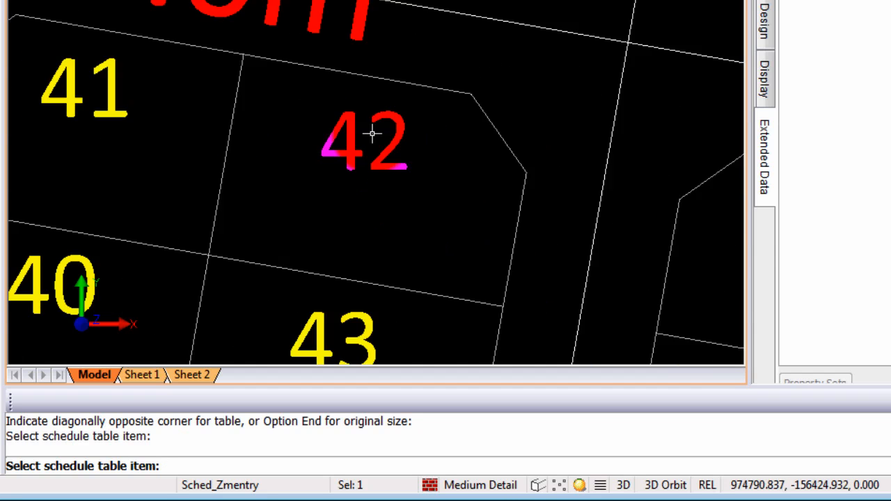
{"action": "scroll", "coordinate": [378, 132], "scroll_direction": "up", "scroll_amount": 3}
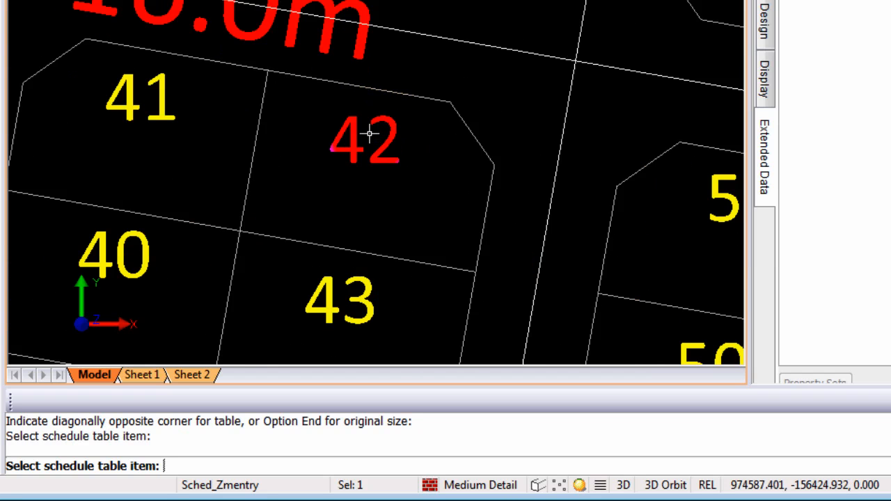
{"action": "key", "text": "Escape"}
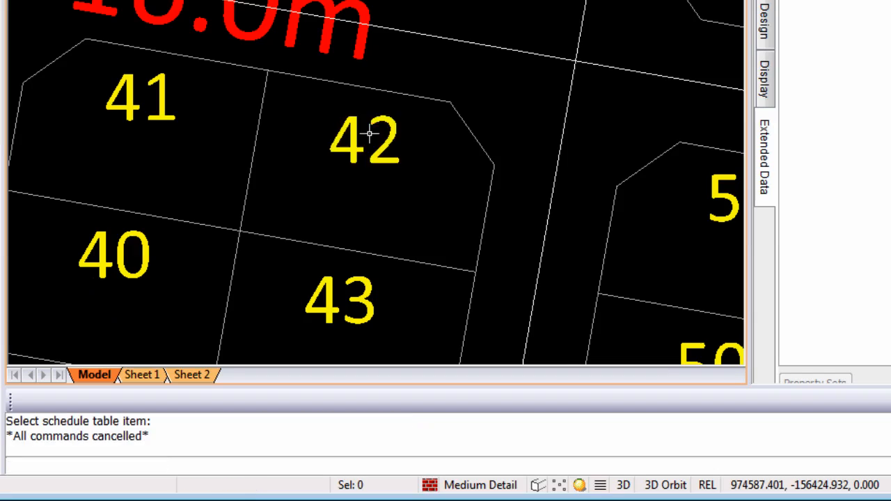
Inspect the Assets property set of the computer on the western desk in the floor plan's upper admin office
{"action": "scroll", "coordinate": [481, 119], "scroll_direction": "down", "scroll_amount": 10}
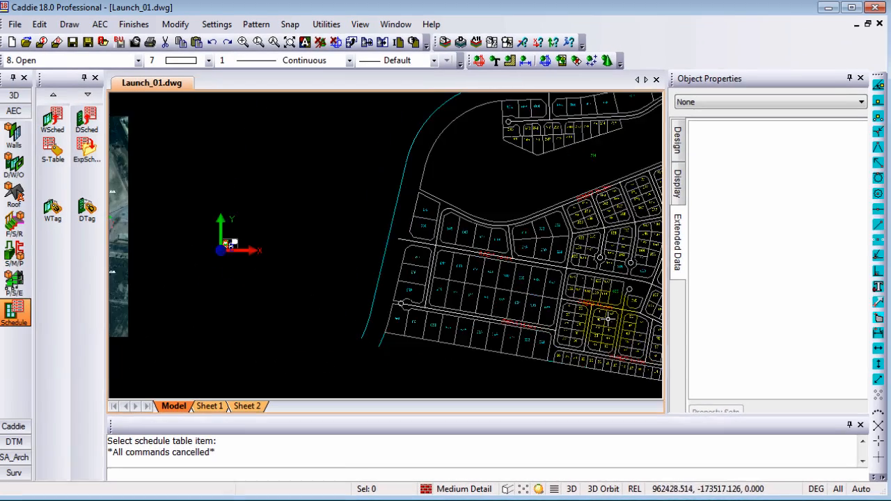
{"action": "scroll", "coordinate": [607, 320], "scroll_direction": "down", "scroll_amount": 5}
{"action": "mouse_move", "coordinate": [171, 255]}
{"action": "middle_mouse_down"}
{"action": "mouse_move", "coordinate": [554, 254]}
{"action": "mouse_move", "coordinate": [415, 268]}
{"action": "mouse_move", "coordinate": [322, 264]}
{"action": "middle_mouse_up"}
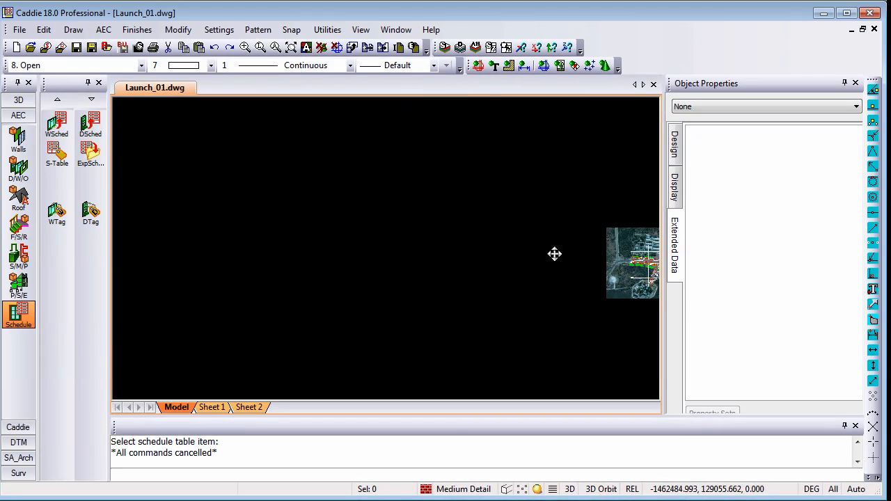
{"action": "scroll", "coordinate": [433, 266], "scroll_direction": "down", "scroll_amount": 2}
{"action": "scroll", "coordinate": [650, 278], "scroll_direction": "up", "scroll_amount": 1}
{"action": "scroll", "coordinate": [383, 245], "scroll_direction": "up", "scroll_amount": 3}
{"action": "scroll", "coordinate": [412, 284], "scroll_direction": "up", "scroll_amount": 6}
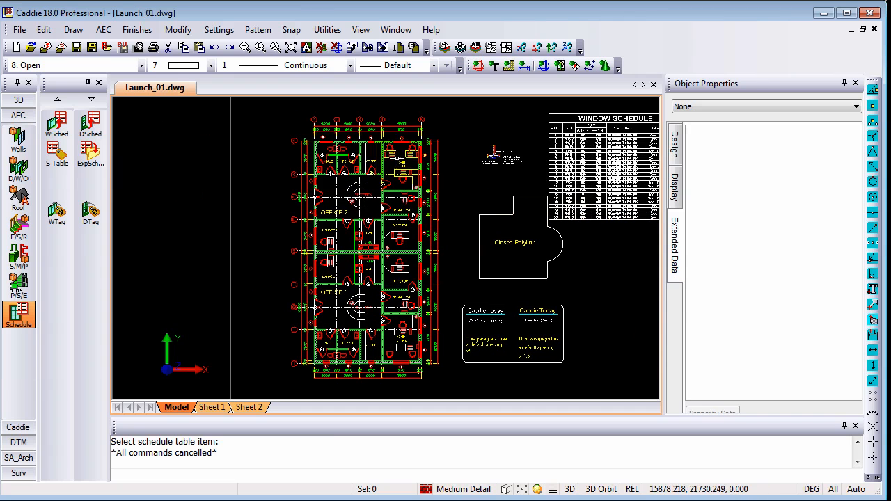
{"action": "scroll", "coordinate": [338, 137], "scroll_direction": "up", "scroll_amount": 2}
{"action": "scroll", "coordinate": [443, 169], "scroll_direction": "up", "scroll_amount": 5}
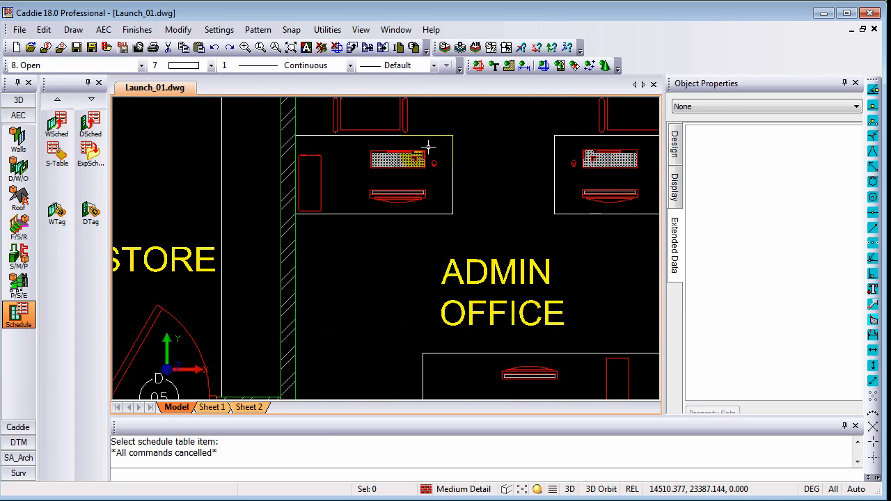
{"action": "left_click", "coordinate": [353, 277]}
{"action": "scroll", "coordinate": [313, 246], "scroll_direction": "up", "scroll_amount": 1}
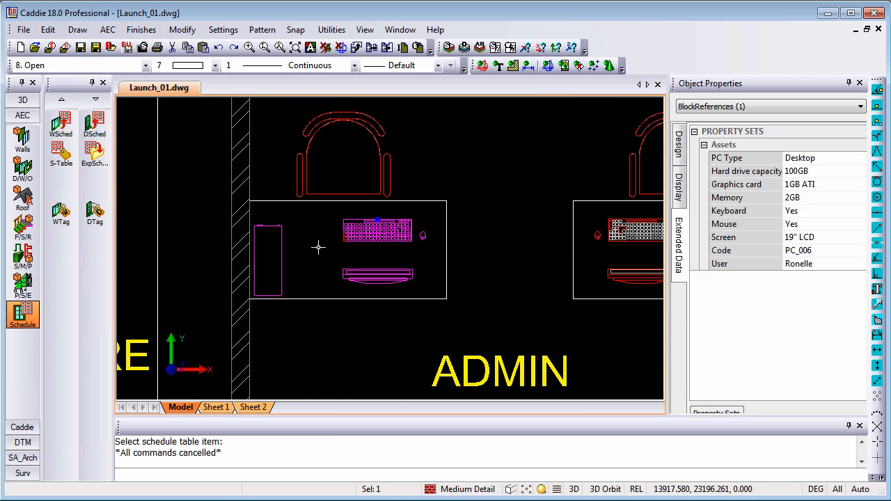
{"action": "scroll", "coordinate": [318, 246], "scroll_direction": "up", "scroll_amount": 1}
{"action": "key", "text": "Escape"}
{"action": "scroll", "coordinate": [319, 246], "scroll_direction": "down", "scroll_amount": 3}
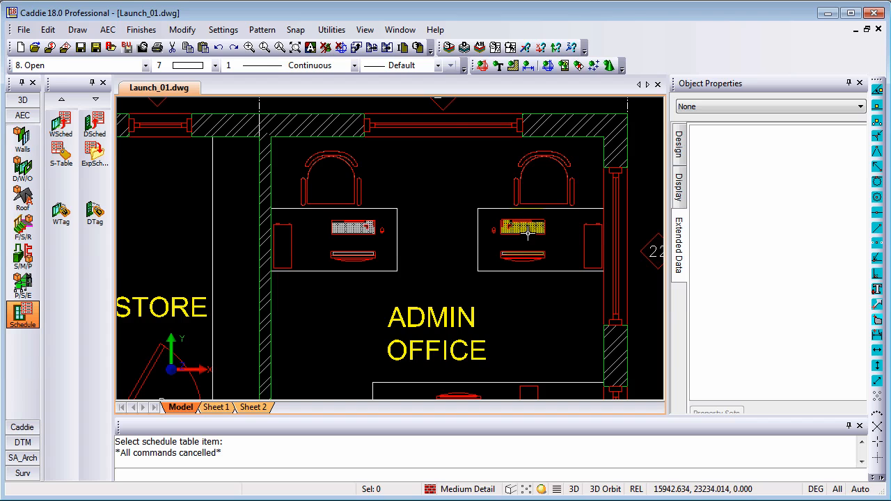
Create a schedule table with the Assets style for the whole floor plan and place it in the empty space west of the plan
{"action": "scroll", "coordinate": [475, 202], "scroll_direction": "down", "scroll_amount": 6}
{"action": "middle_click_drag", "start_coordinate": [363, 225], "coordinate": [418, 232]}
{"action": "left_click", "coordinate": [61, 156]}
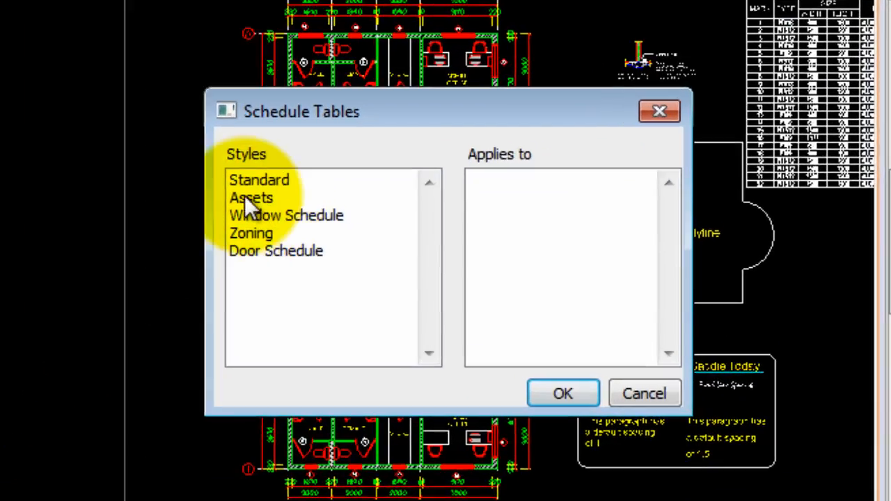
{"action": "left_click", "coordinate": [345, 222]}
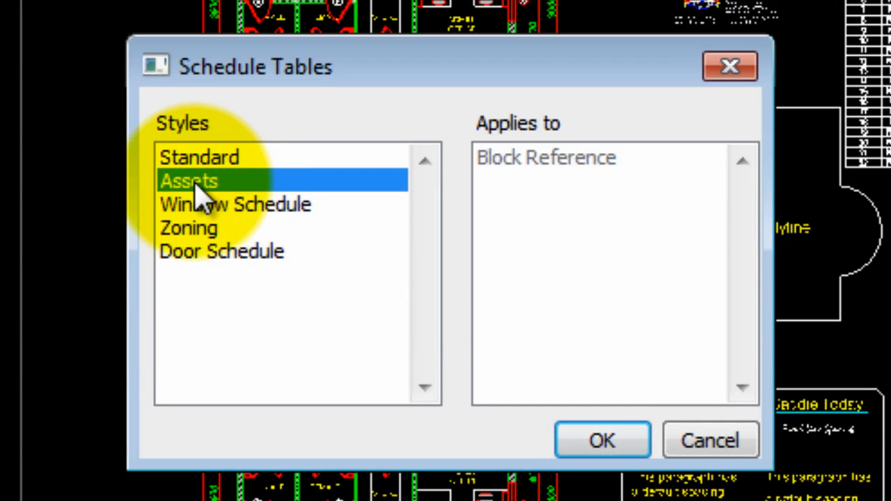
{"action": "left_click", "coordinate": [605, 444]}
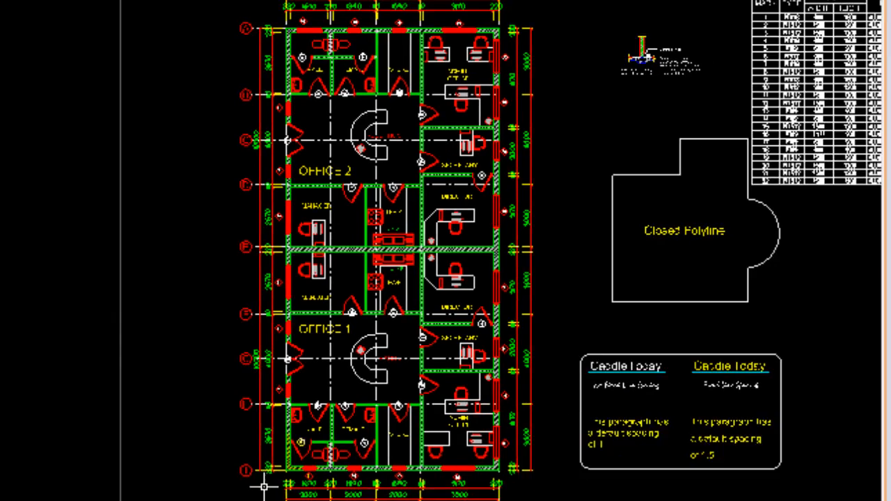
{"action": "left_click", "coordinate": [264, 438]}
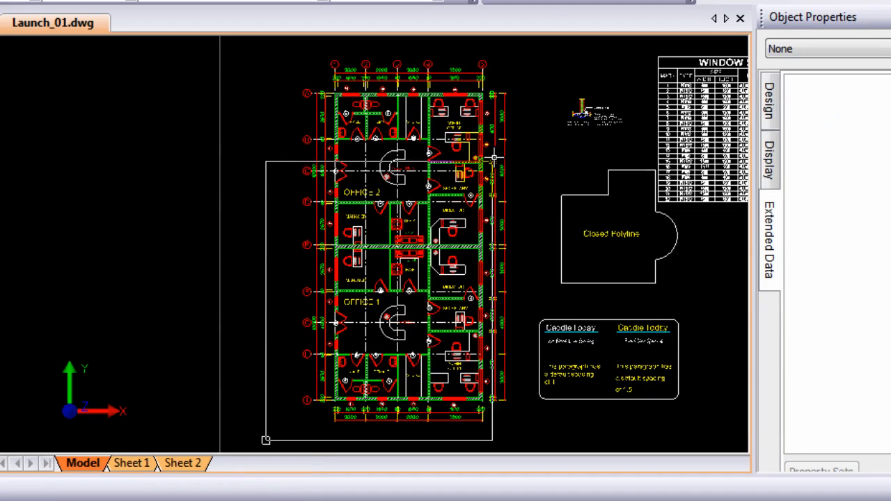
{"action": "left_click", "coordinate": [528, 48]}
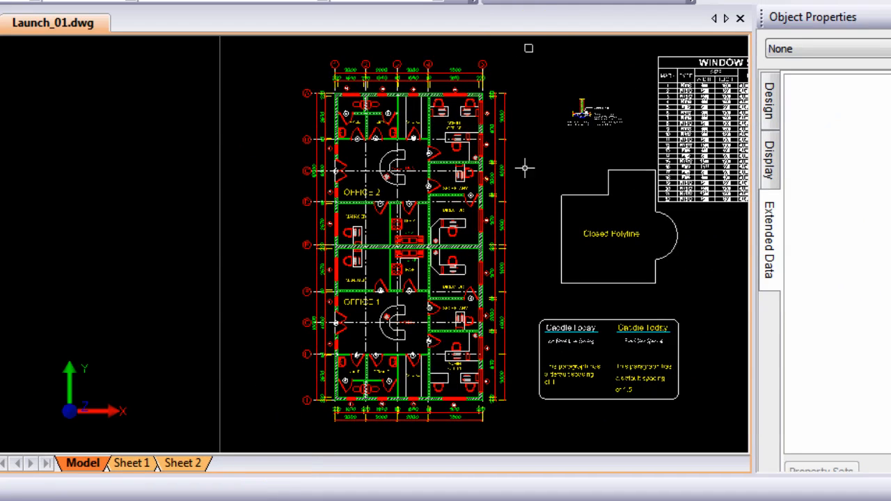
{"action": "middle_click_drag", "start_coordinate": [208, 182], "coordinate": [323, 181]}
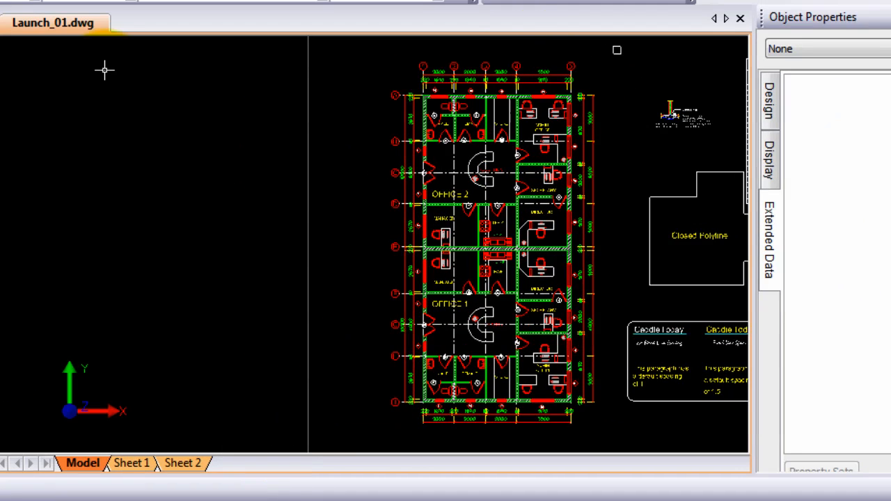
{"action": "left_click", "coordinate": [302, 292]}
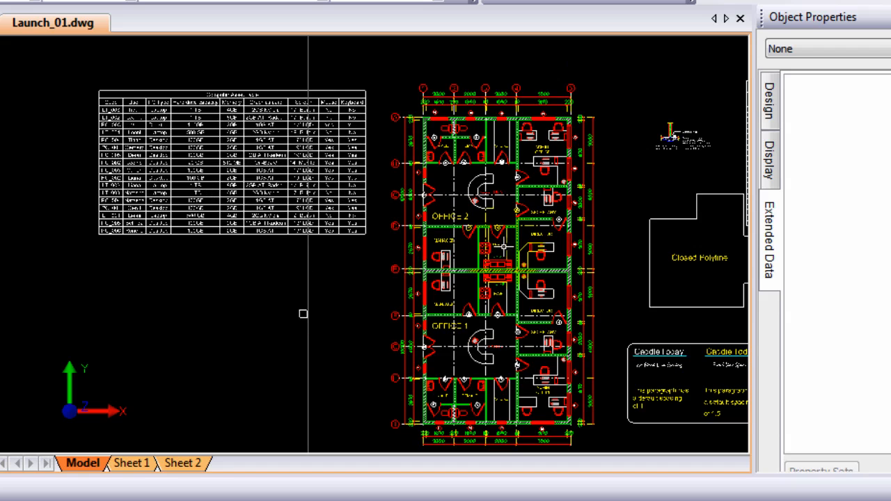
Examine the user, hardware and accessory columns of the Computer Asset Table
{"action": "scroll", "coordinate": [134, 82], "scroll_direction": "up", "scroll_amount": 4}
{"action": "scroll", "coordinate": [325, 169], "scroll_direction": "up", "scroll_amount": 1}
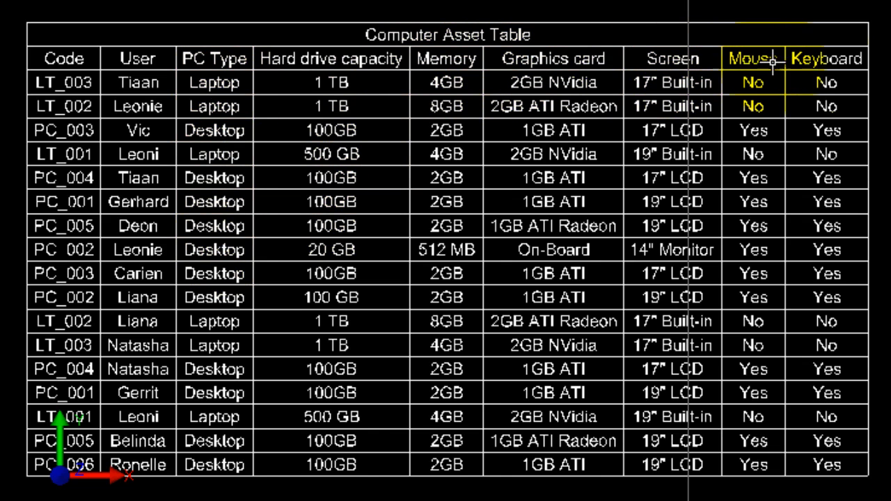
{"action": "middle_click_drag", "start_coordinate": [571, 129], "coordinate": [548, 131]}
{"action": "scroll", "coordinate": [245, 155], "scroll_direction": "down", "scroll_amount": 6}
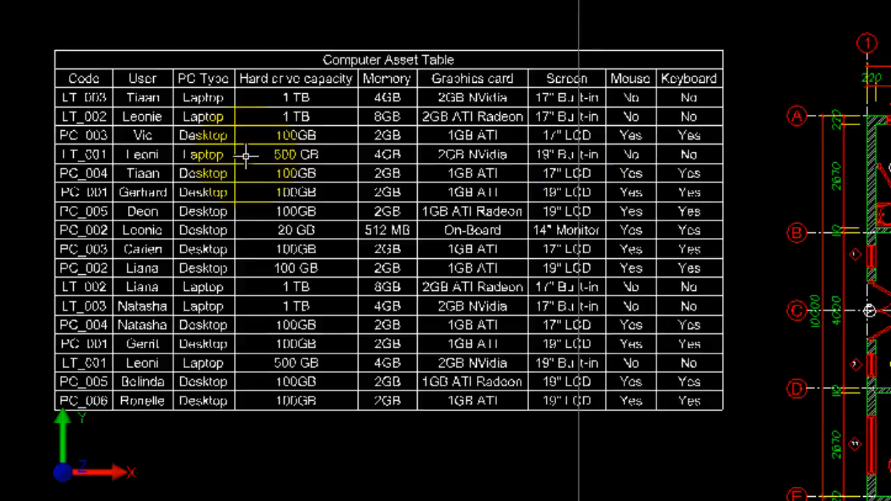
{"action": "scroll", "coordinate": [490, 261], "scroll_direction": "up", "scroll_amount": 3}
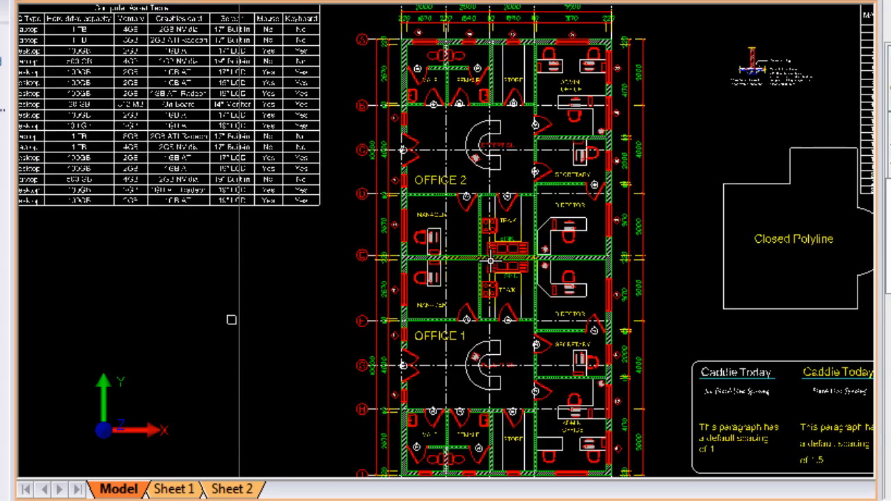
{"action": "middle_click_drag", "start_coordinate": [532, 200], "coordinate": [739, 210]}
{"action": "scroll", "coordinate": [591, 212], "scroll_direction": "down", "scroll_amount": 3}
{"action": "scroll", "coordinate": [337, 71], "scroll_direction": "up", "scroll_amount": 4}
{"action": "mouse_move", "coordinate": [458, 137]}
{"action": "middle_mouse_down"}
{"action": "mouse_move", "coordinate": [476, 133]}
{"action": "mouse_move", "coordinate": [458, 139]}
{"action": "middle_mouse_up"}
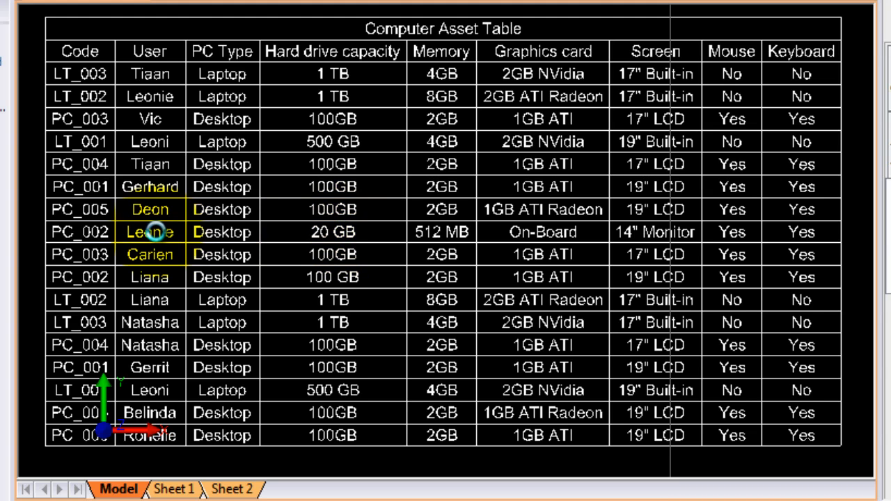
Locate the PC_002 desktop with the 20 GB hard drive in the floor plan by zooming to its Computer Asset Table entry
{"action": "left_click", "coordinate": [158, 232]}
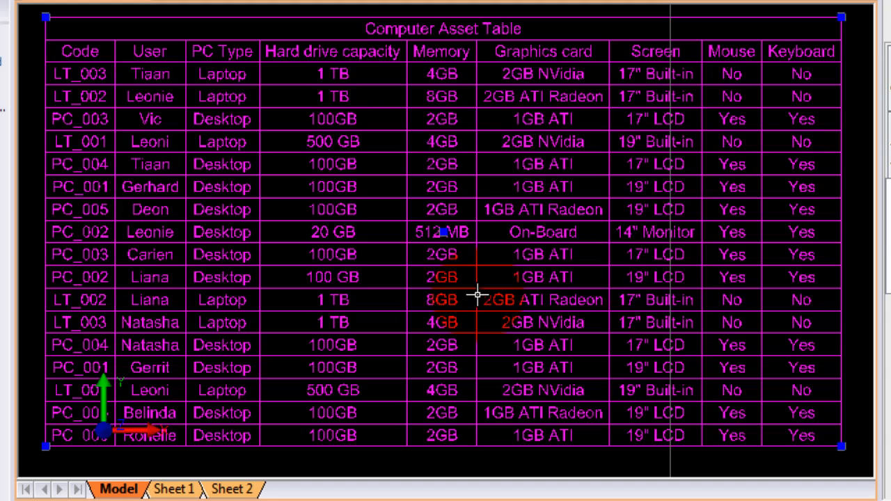
{"action": "right_click", "coordinate": [238, 94]}
{"action": "mouse_move", "coordinate": [325, 423]}
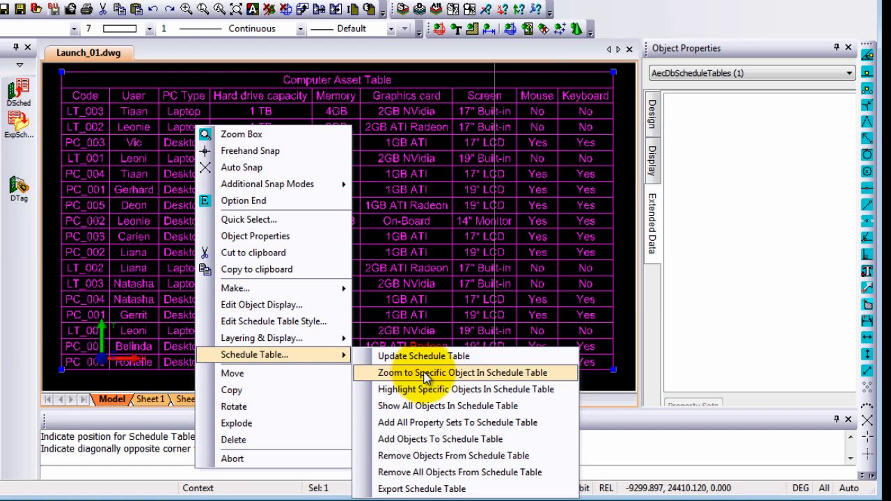
{"action": "left_click", "coordinate": [426, 374]}
{"action": "left_click", "coordinate": [324, 221]}
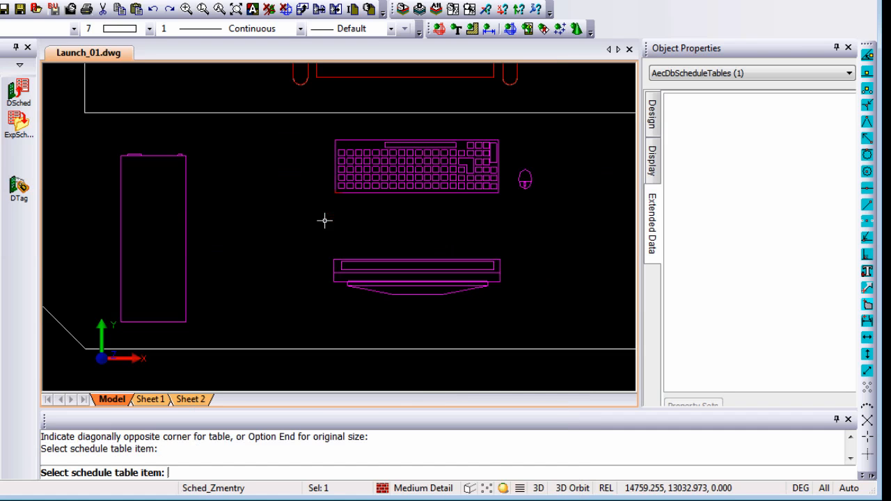
{"action": "scroll", "coordinate": [280, 232], "scroll_direction": "down", "scroll_amount": 5}
{"action": "scroll", "coordinate": [412, 268], "scroll_direction": "down", "scroll_amount": 3}
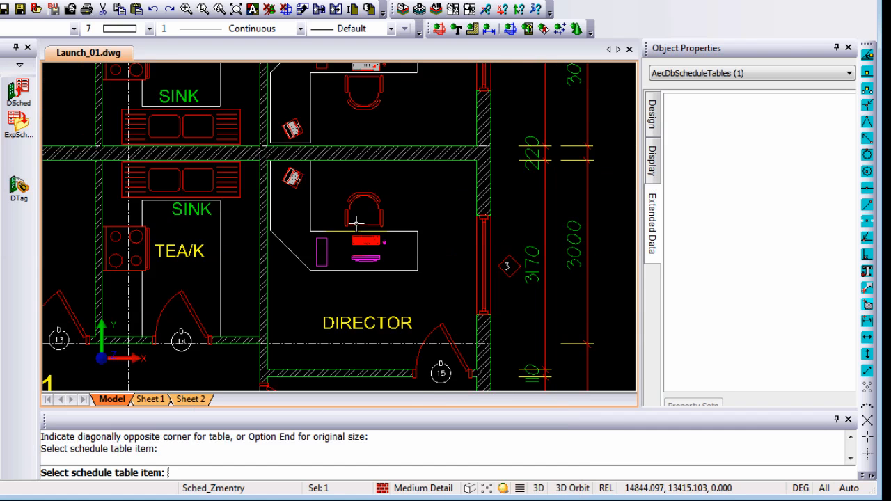
{"action": "scroll", "coordinate": [376, 231], "scroll_direction": "up", "scroll_amount": 3}
{"action": "scroll", "coordinate": [411, 243], "scroll_direction": "up", "scroll_amount": 1}
{"action": "key", "text": "Escape"}
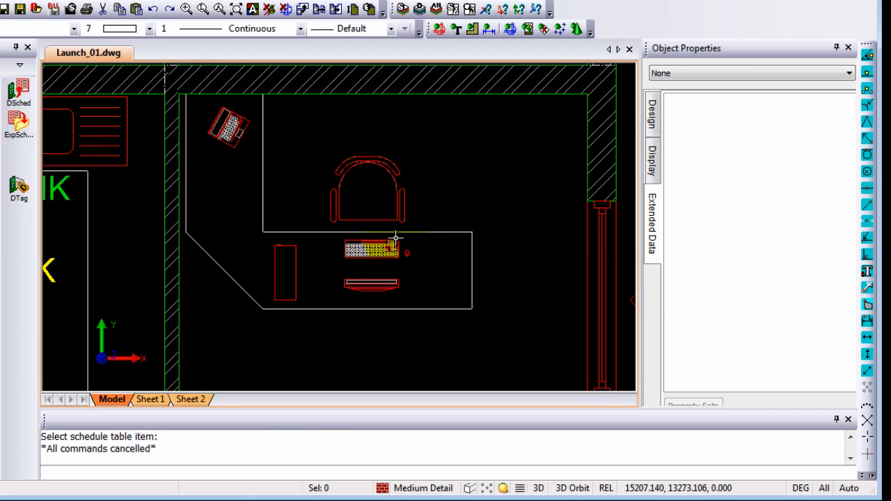
Inspect the extended data property set of the desktop computer in the lower director's office
{"action": "scroll", "coordinate": [374, 261], "scroll_direction": "up", "scroll_amount": 1}
{"action": "left_click", "coordinate": [375, 262]}
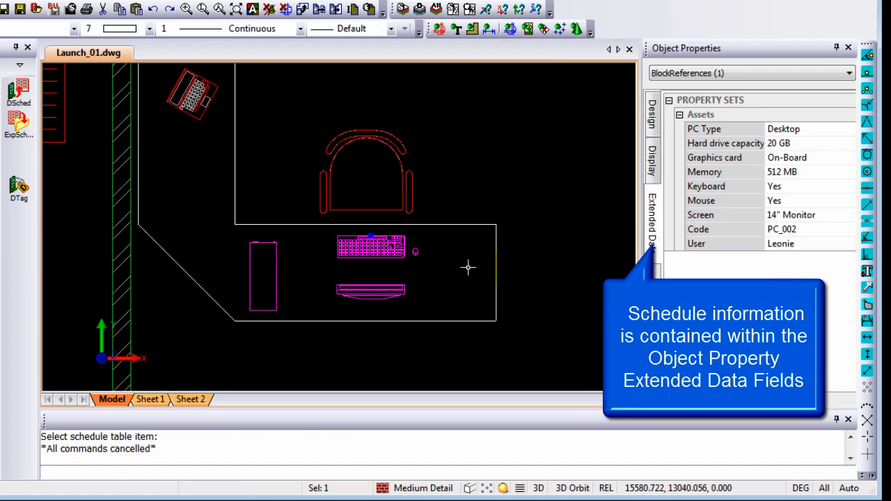
{"action": "scroll", "coordinate": [480, 269], "scroll_direction": "up", "scroll_amount": 1}
{"action": "scroll", "coordinate": [409, 283], "scroll_direction": "up", "scroll_amount": 1}
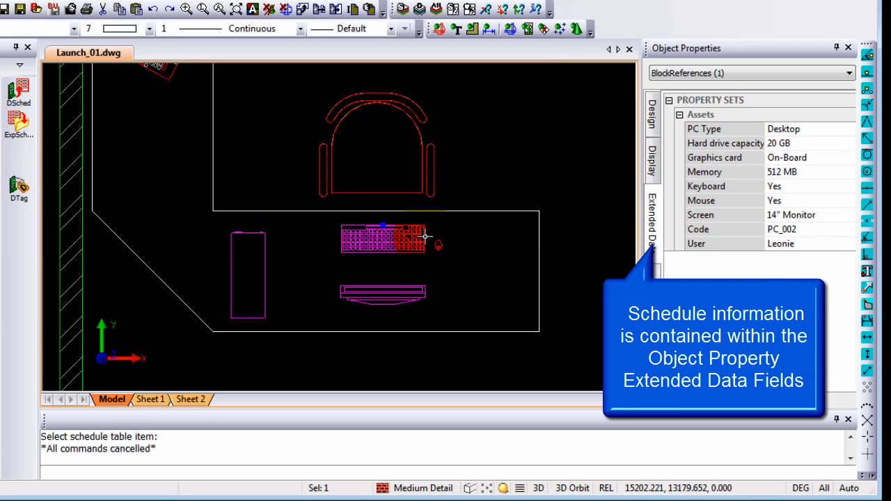
{"action": "scroll", "coordinate": [395, 225], "scroll_direction": "down", "scroll_amount": 3}
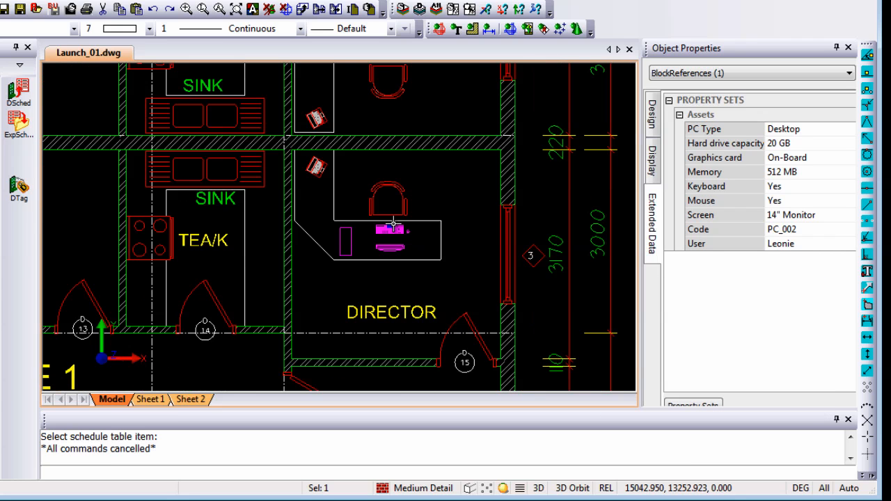